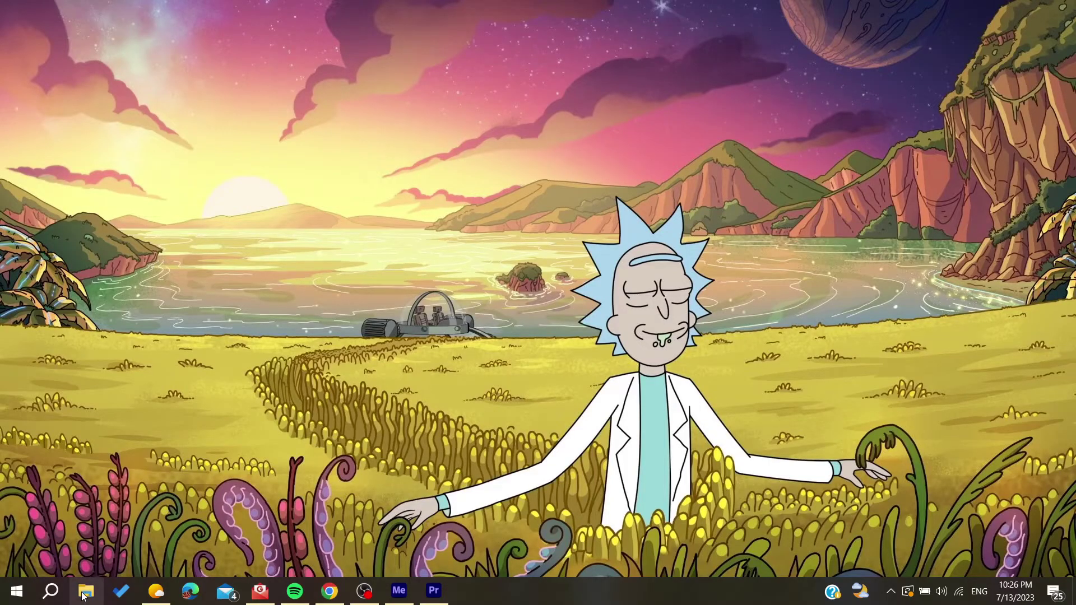
Step: Open File Explorer on the Disque local (D:) drive
{"action": "key", "text": "super"}
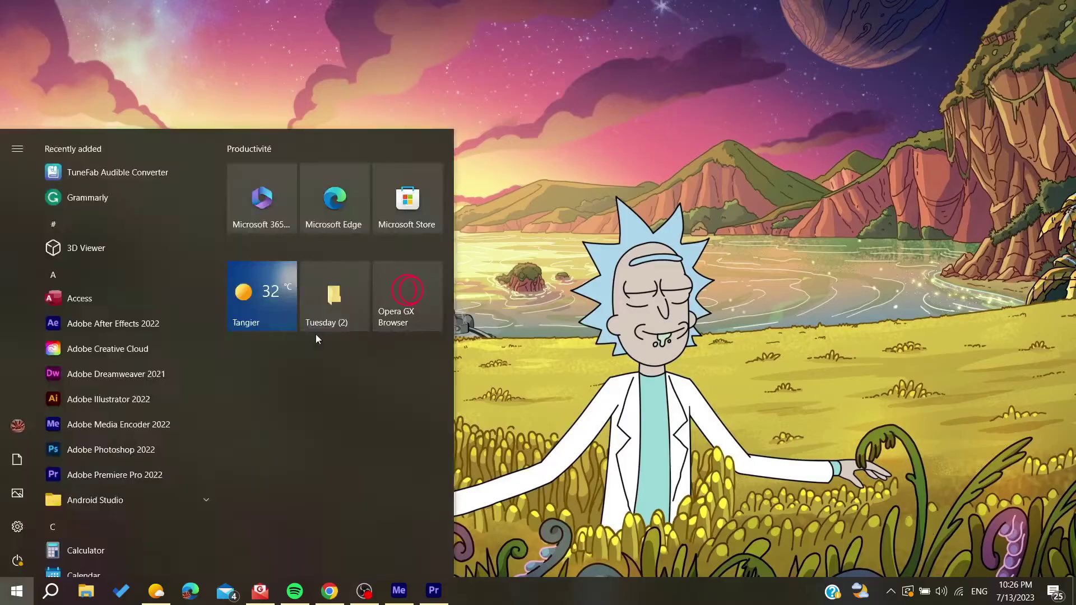
{"action": "type", "text": "riot"}
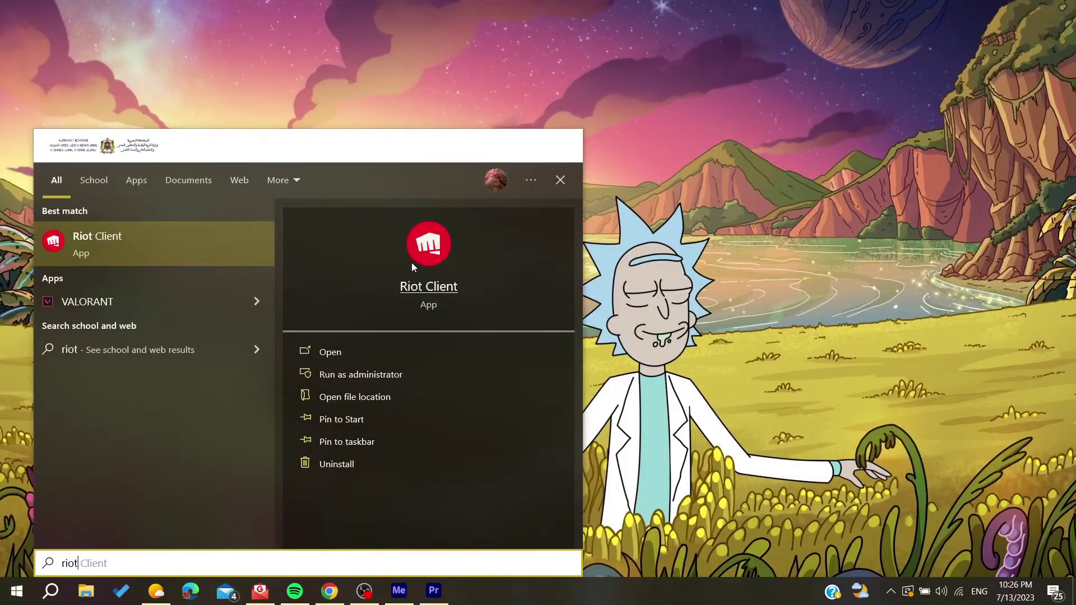
{"action": "left_click", "coordinate": [422, 255]}
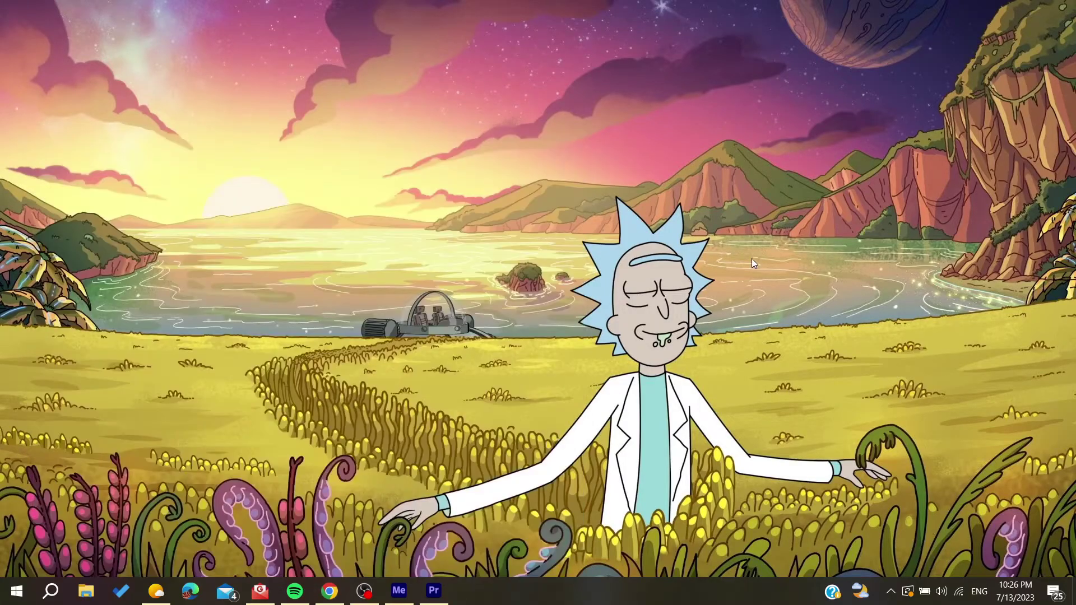
{"action": "left_click", "coordinate": [88, 592]}
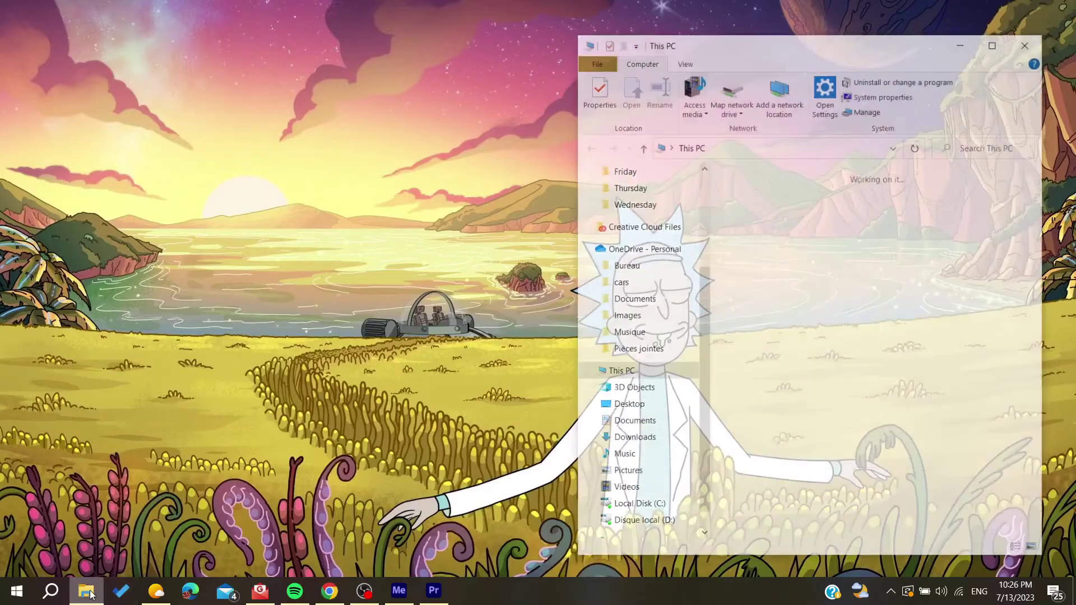
{"action": "scroll", "coordinate": [856, 412], "scroll_direction": "down", "scroll_amount": 1}
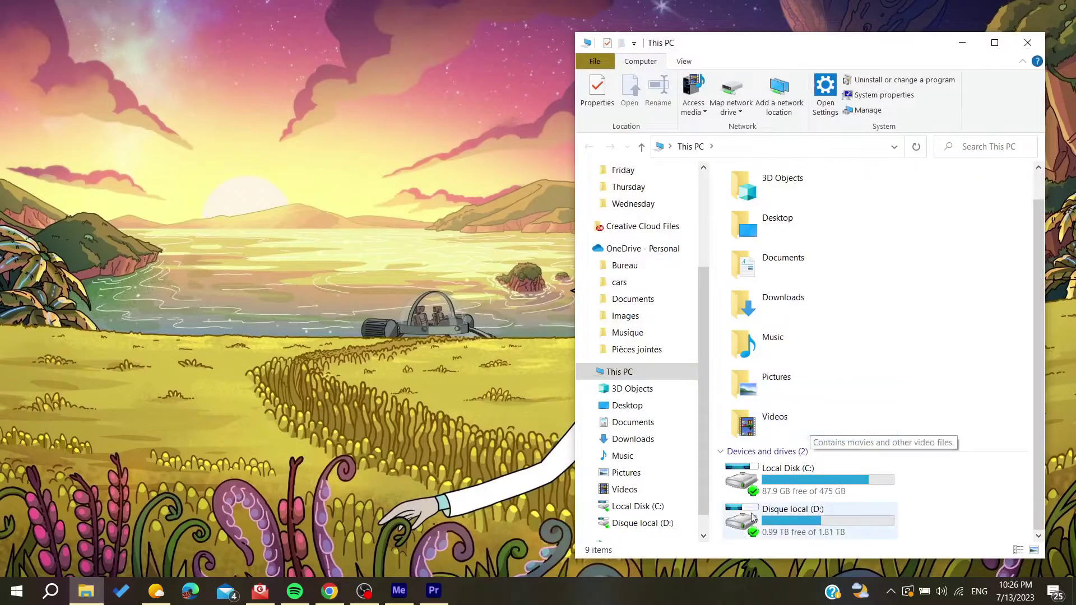
{"action": "mouse_move", "coordinate": [807, 496]}
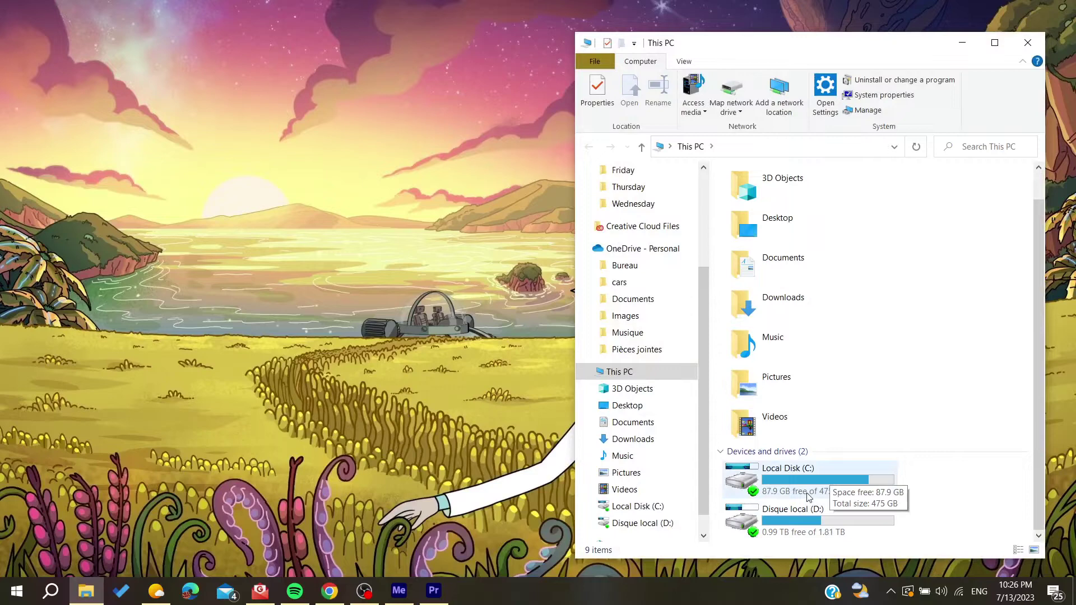
{"action": "double_click", "coordinate": [791, 514]}
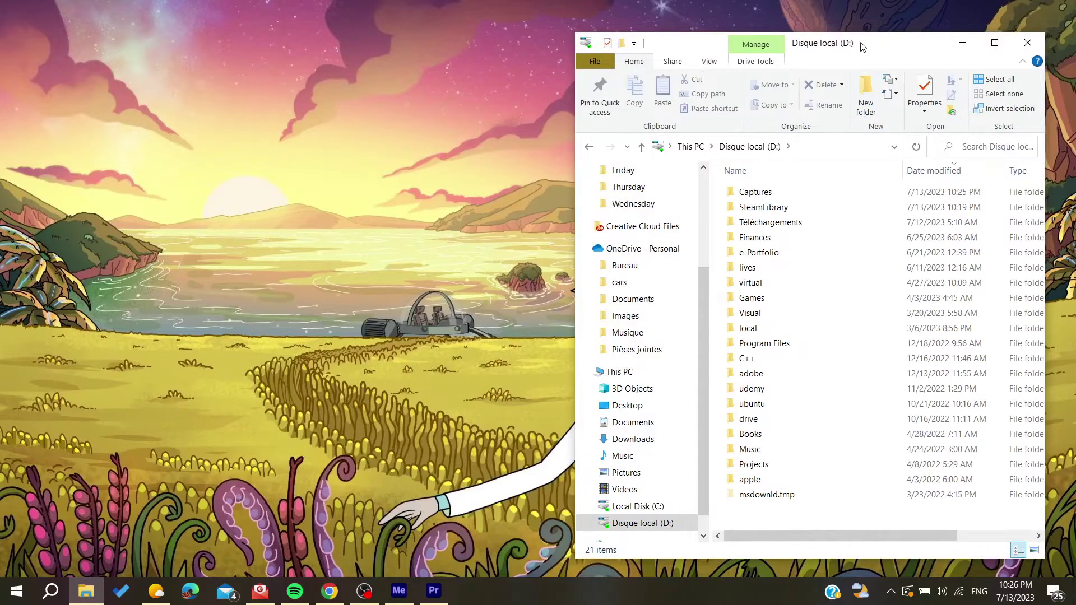
{"action": "left_click_drag", "start_coordinate": [861, 45], "coordinate": [669, 34]}
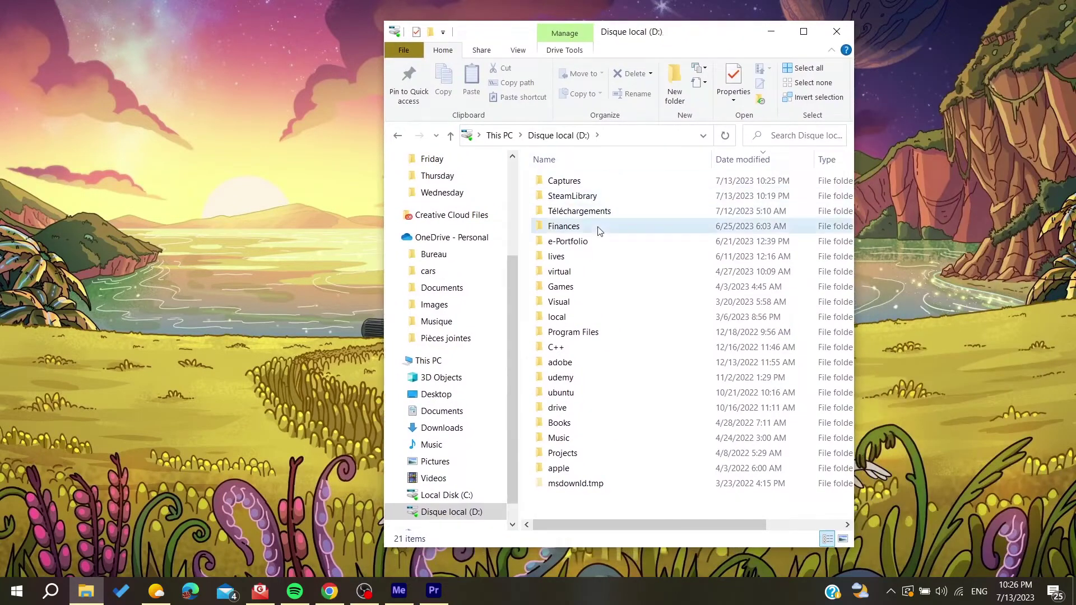
Step: Go to Games > Riot Games > Riot Client and launch RiotClientServices.exe
{"action": "left_click", "coordinate": [598, 230]}
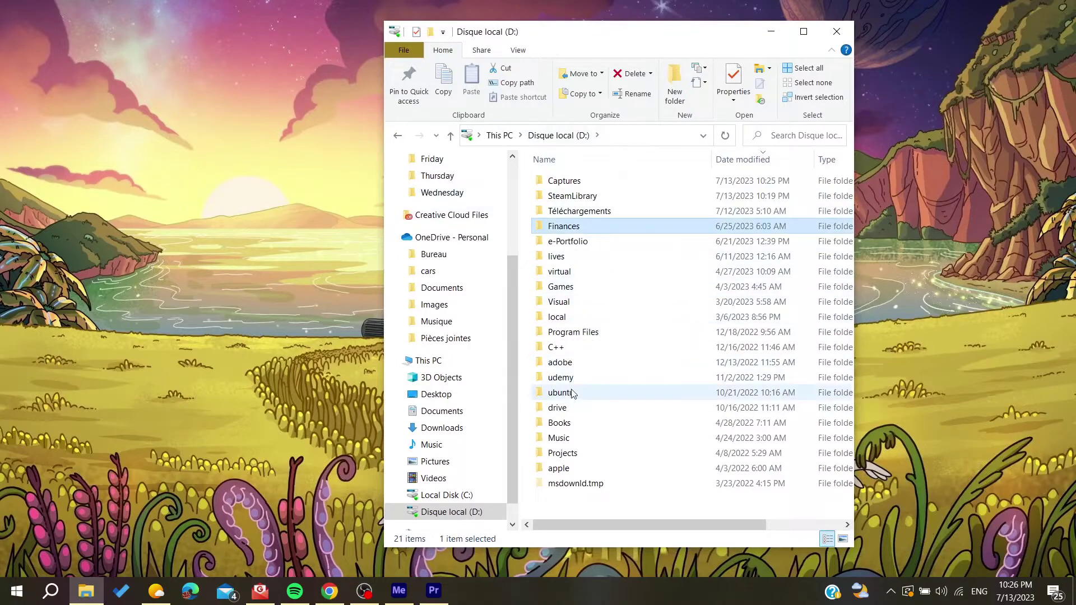
{"action": "left_click", "coordinate": [579, 289]}
{"action": "double_click", "coordinate": [579, 289]}
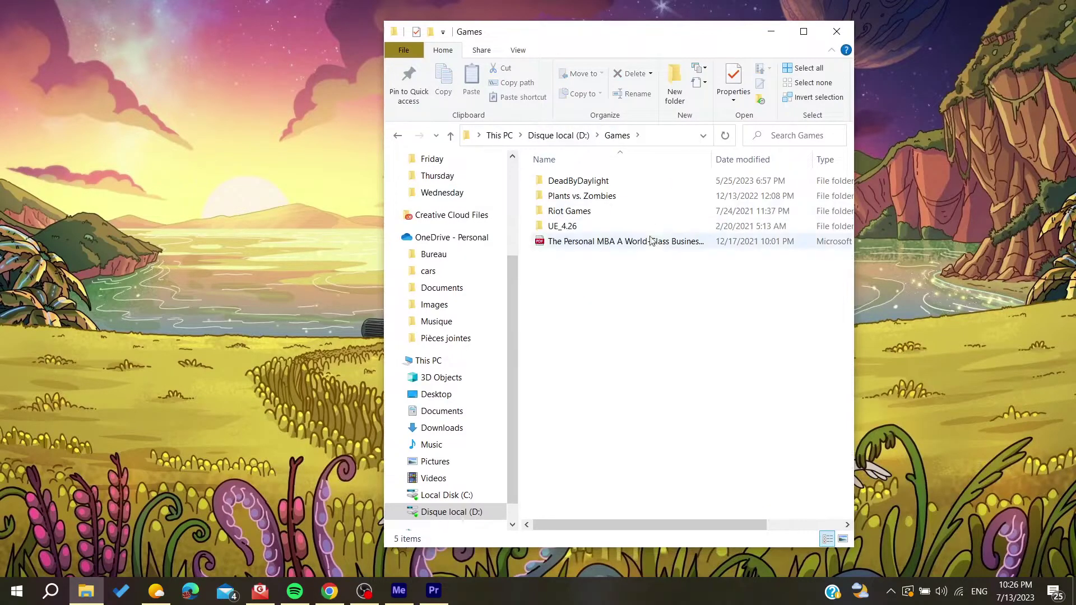
{"action": "double_click", "coordinate": [569, 212]}
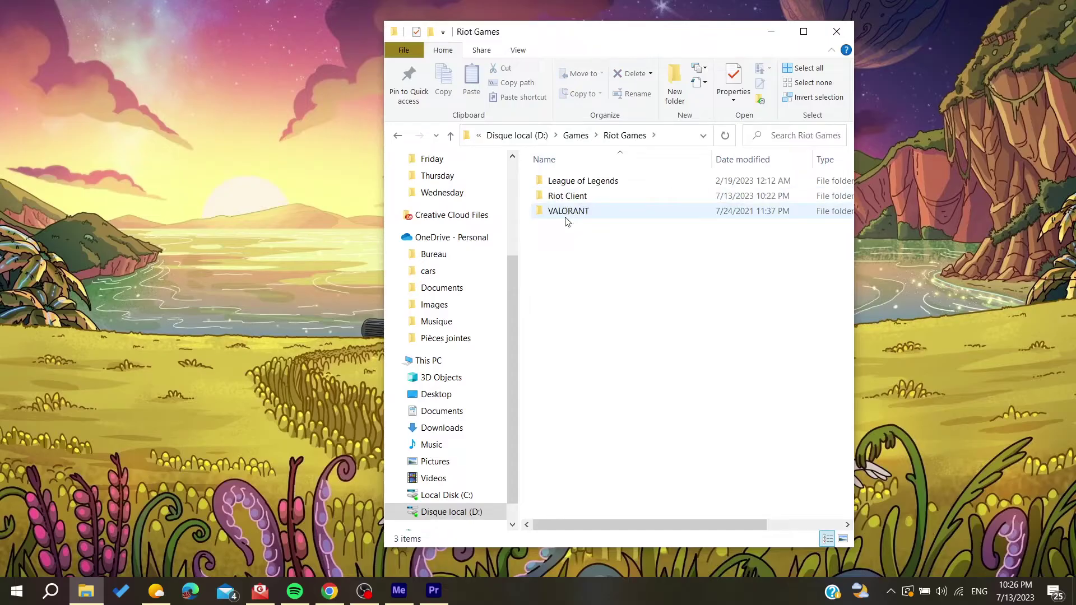
{"action": "double_click", "coordinate": [570, 200]}
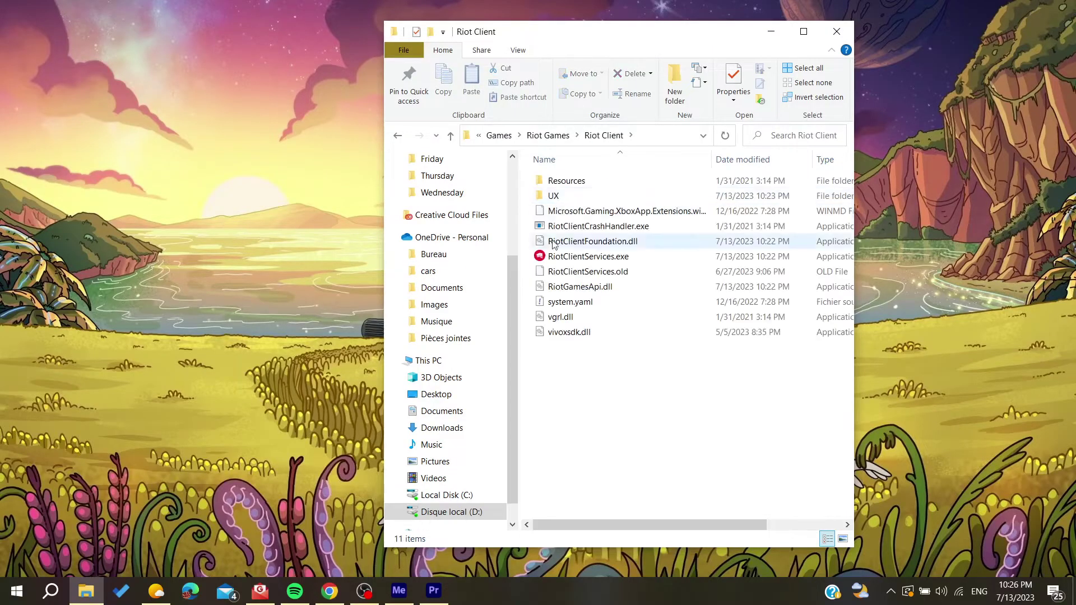
{"action": "double_click", "coordinate": [591, 258]}
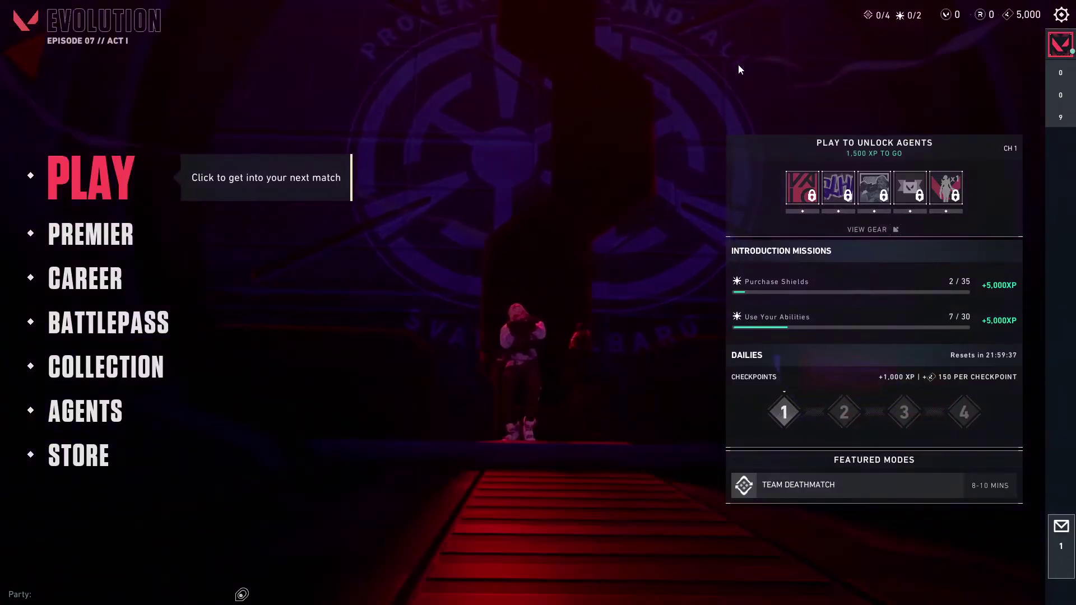
Step: Exit VALORANT to the desktop from the gear menu, confirming EXIT without signing out
{"action": "key", "text": "Escape"}
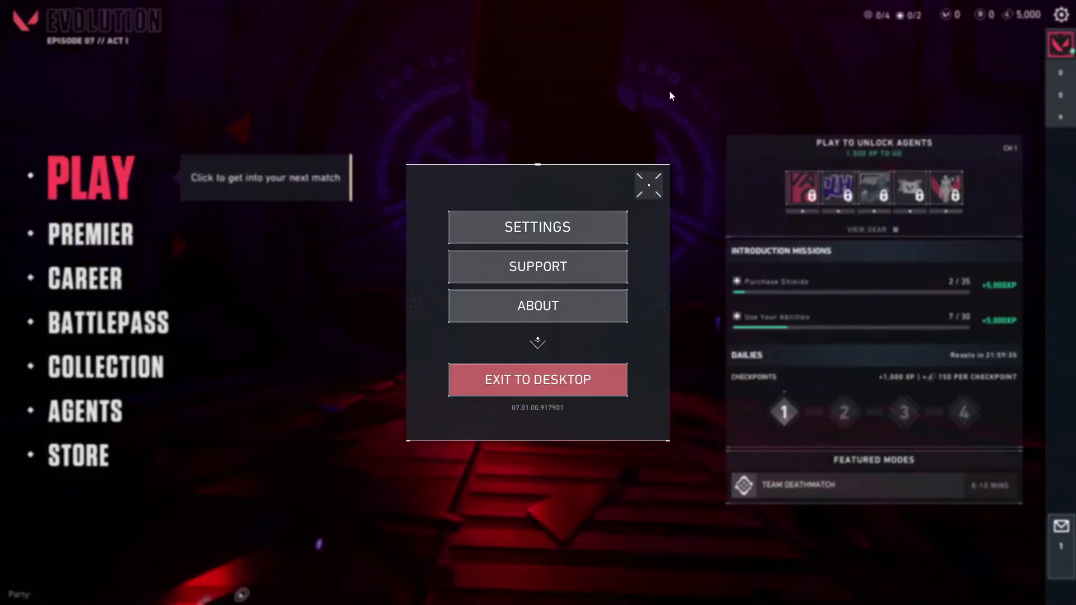
{"action": "left_click", "coordinate": [650, 185]}
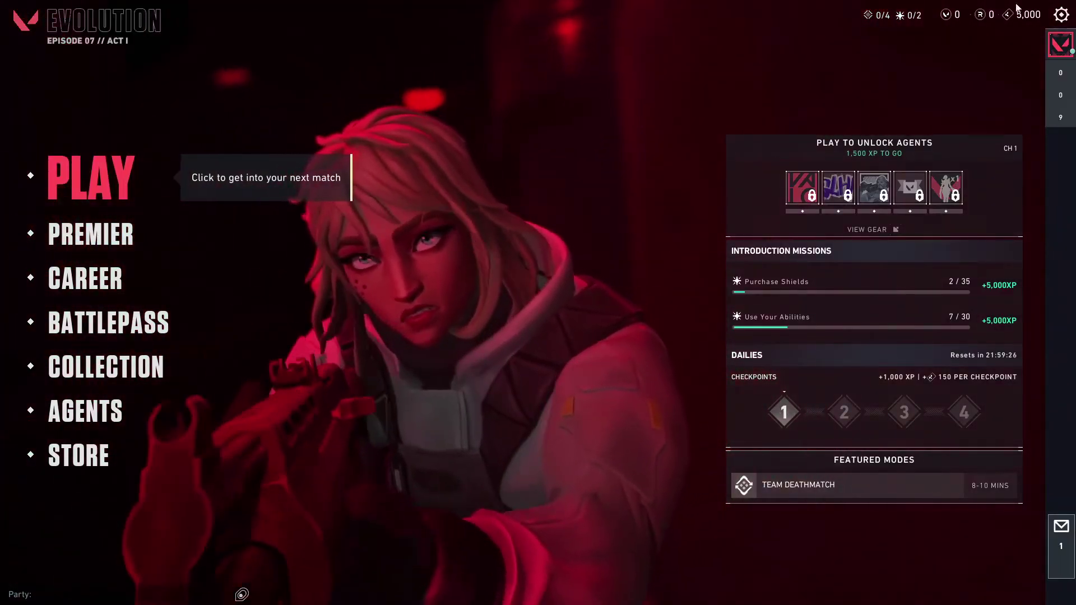
{"action": "left_click", "coordinate": [1063, 15]}
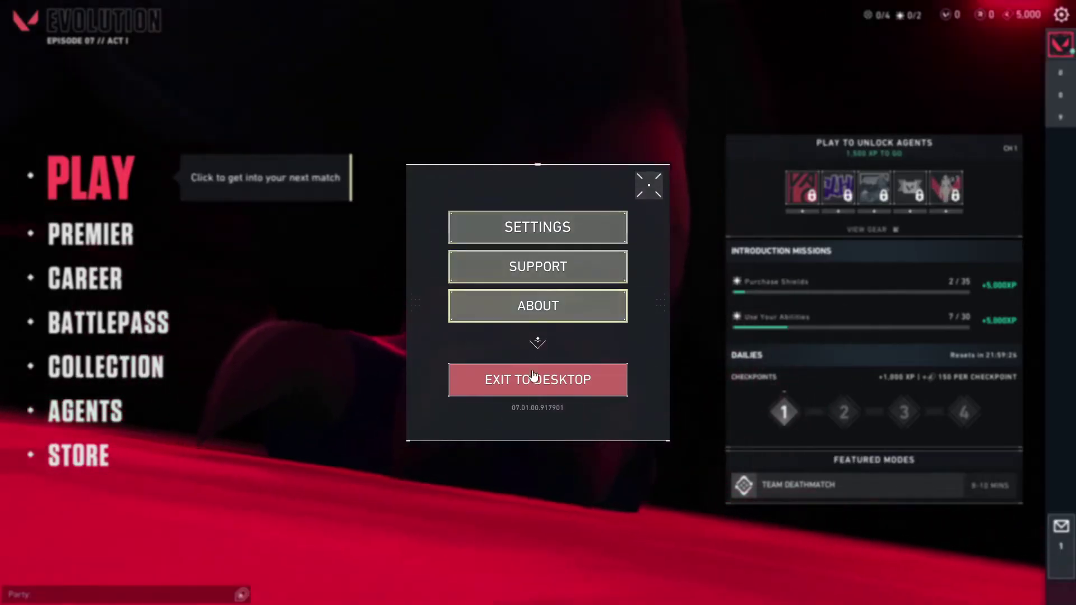
{"action": "left_click", "coordinate": [506, 382]}
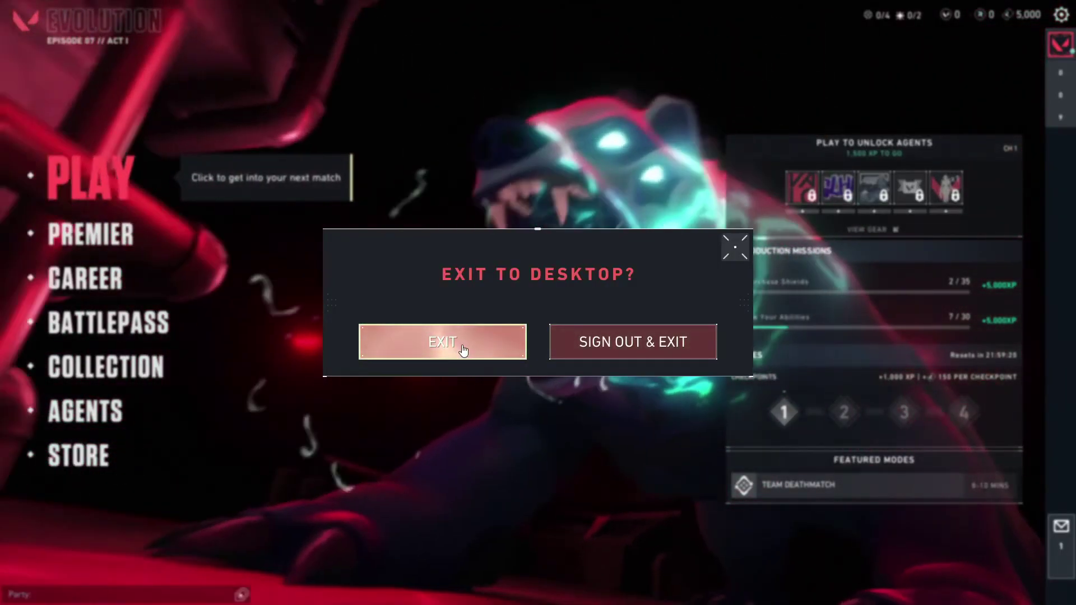
{"action": "left_click", "coordinate": [504, 342]}
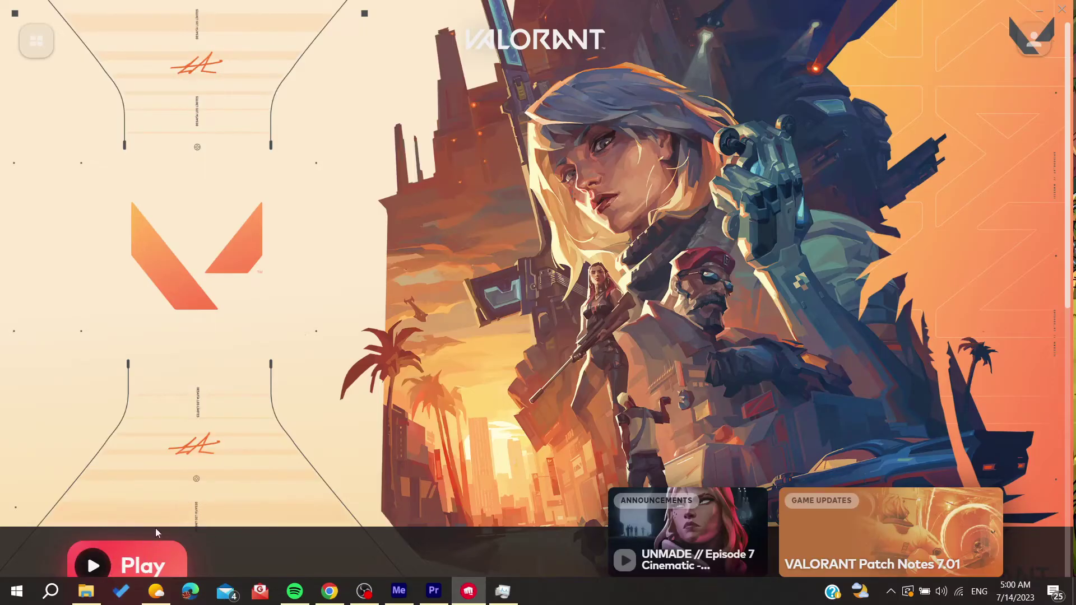
Step: Dismiss the Kaspersky notification and bring up Task Manager from the taskbar
{"action": "left_click", "coordinate": [1047, 482]}
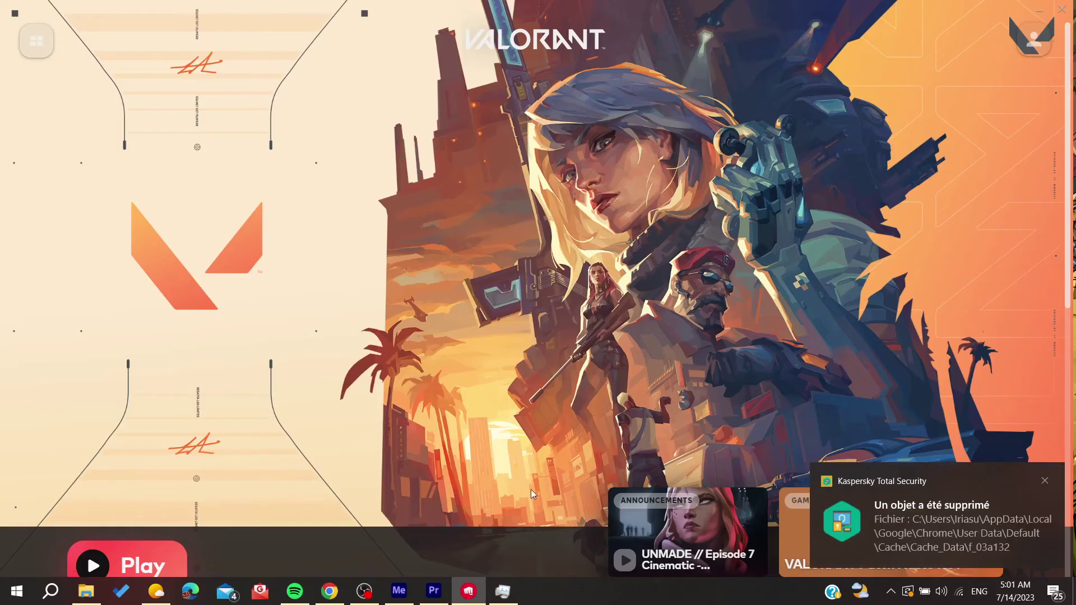
{"action": "left_click", "coordinate": [504, 592]}
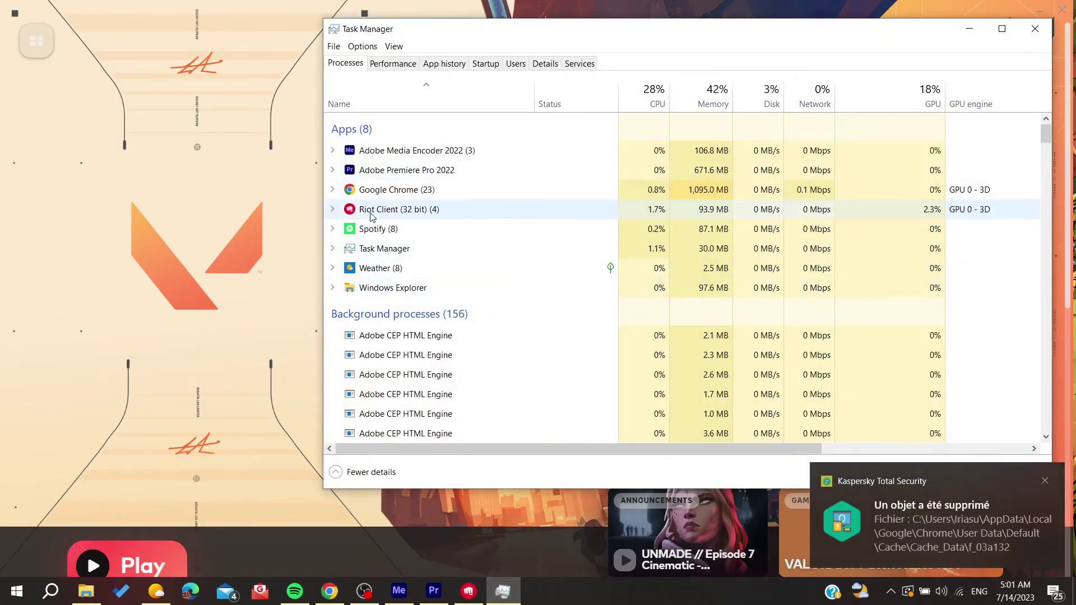
Step: Select the Riot Client (32 bit) process in Task Manager's Processes list
{"action": "left_click", "coordinate": [452, 209]}
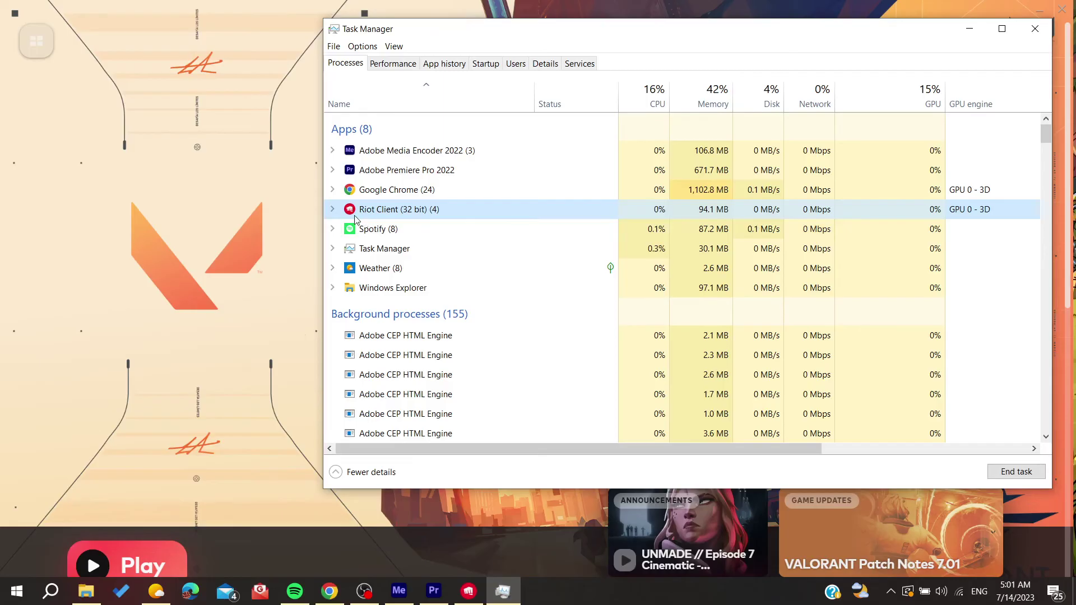
{"action": "scroll", "coordinate": [471, 375], "scroll_direction": "down", "scroll_amount": 1}
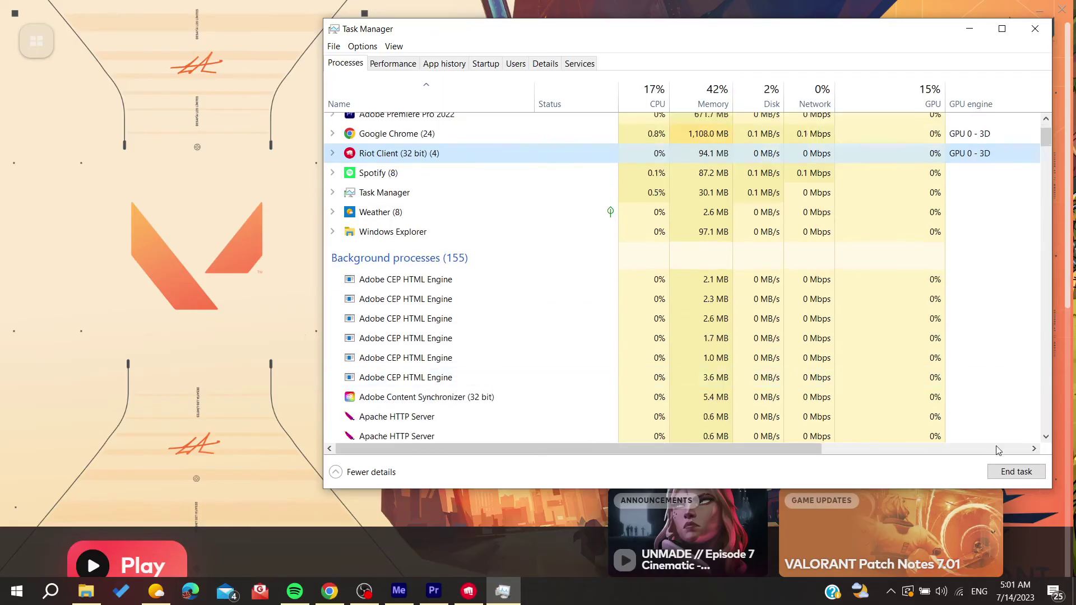
{"action": "left_click", "coordinate": [1036, 29]}
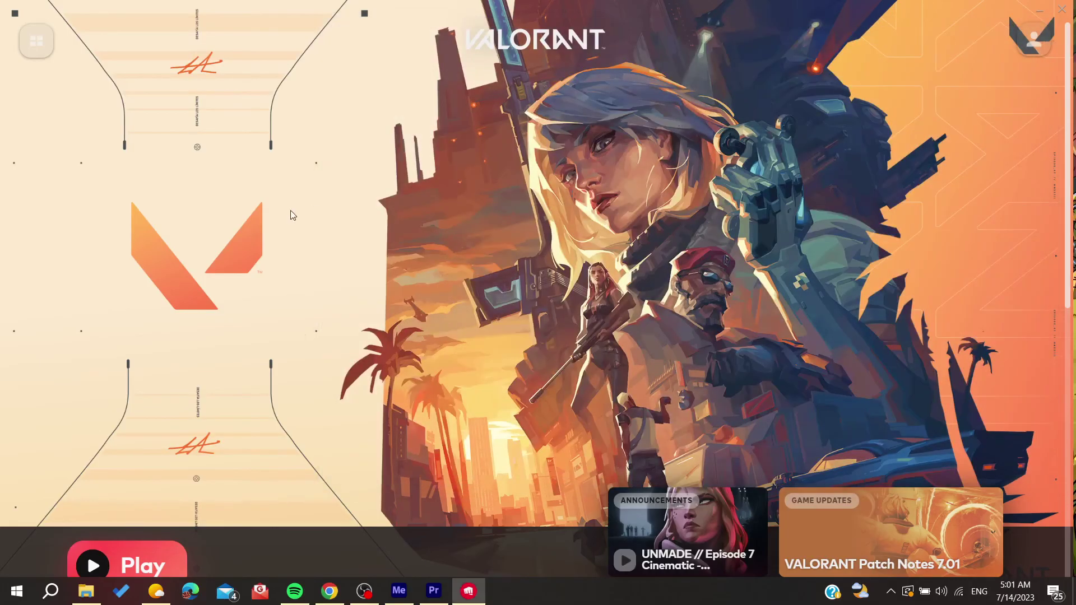